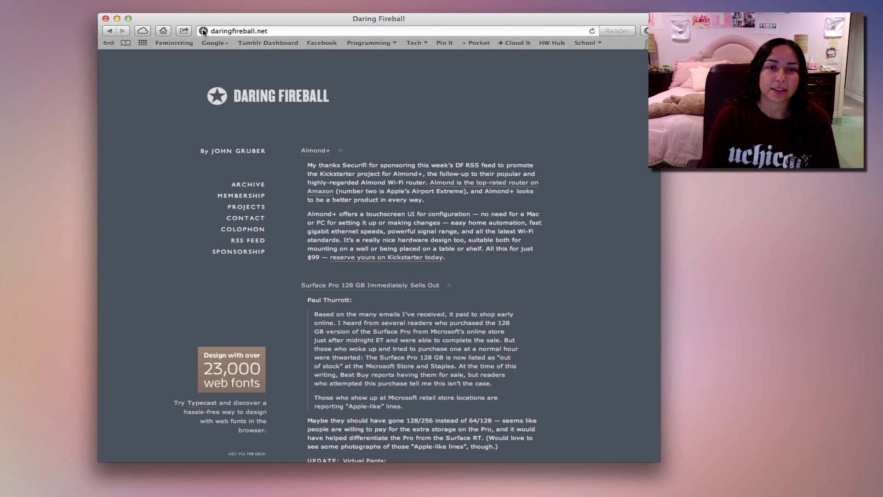
# Drag the Daring Fireball link into the Dock, hide Safari, and reopen the site from that link
pyautogui.moveTo(239, 33); pyautogui.dragTo(295, 181)
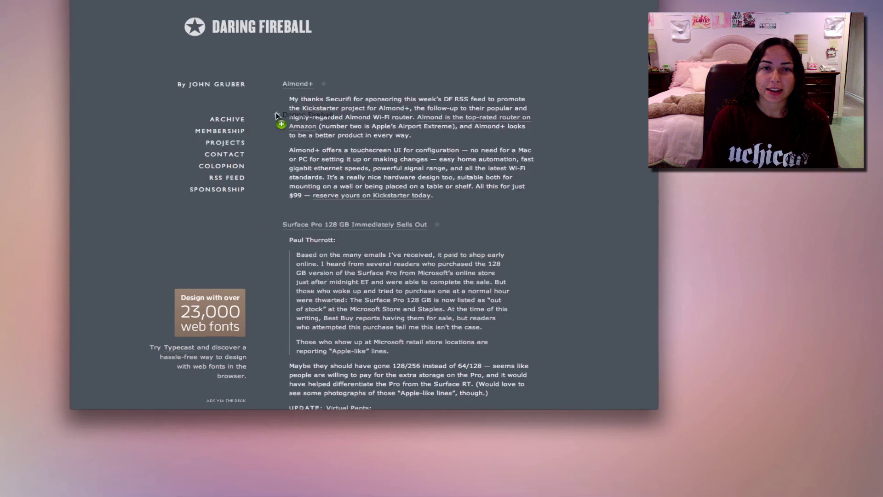
pyautogui.moveTo(276, 115); pyautogui.dragTo(424, 477)
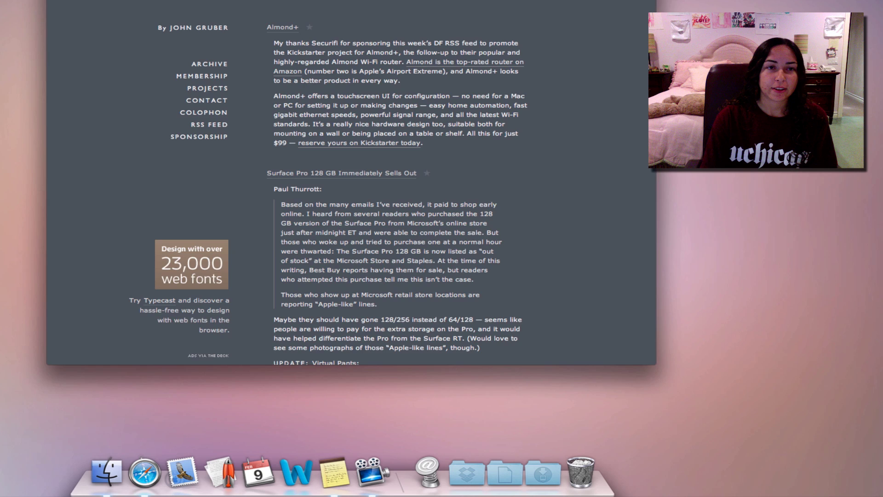
pyautogui.press('super+h')
pyautogui.click(421, 471)
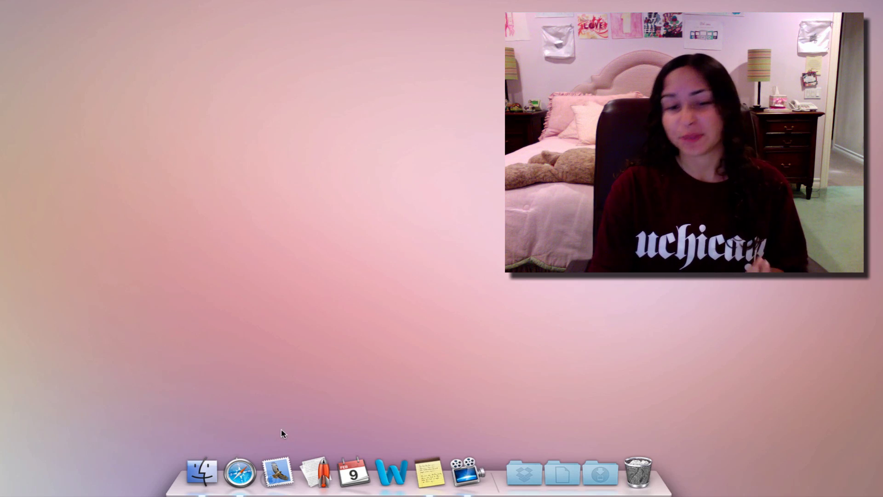
# Review Word's Dock menu (Options, Show Recents, Open), then launch Word to a blank document
pyautogui.rightClick(329, 483)
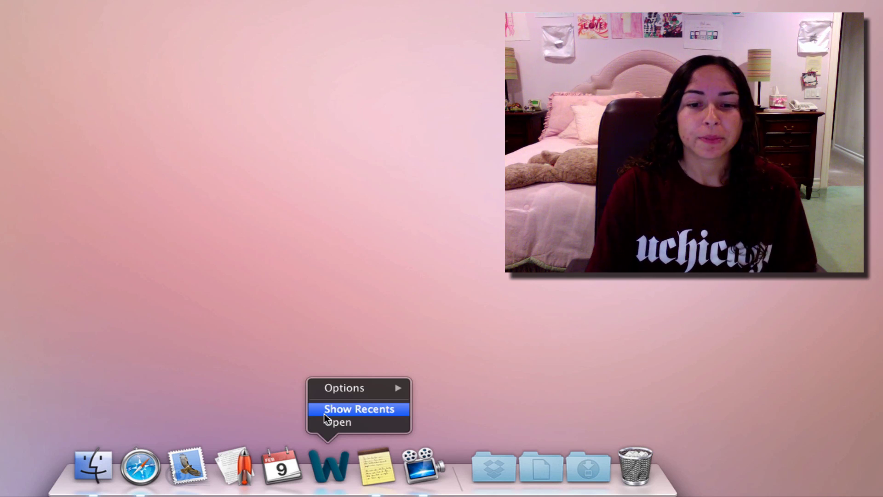
pyautogui.moveTo(332, 390)
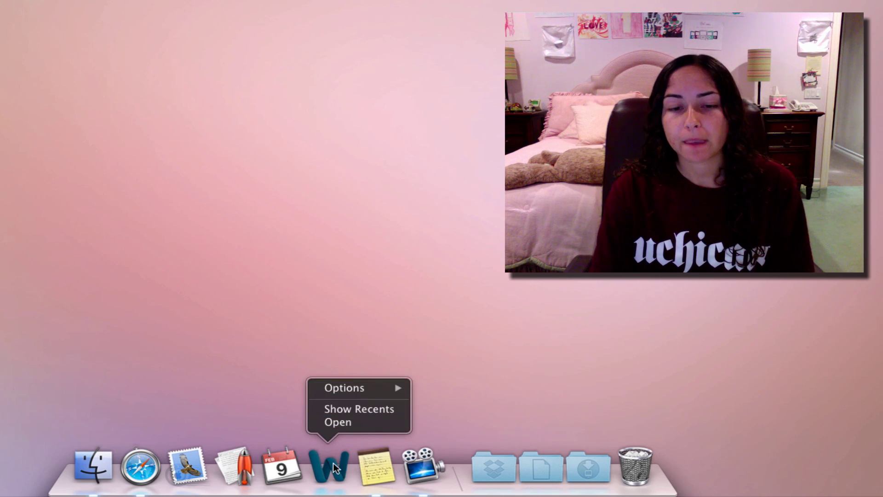
pyautogui.click(552, 361)
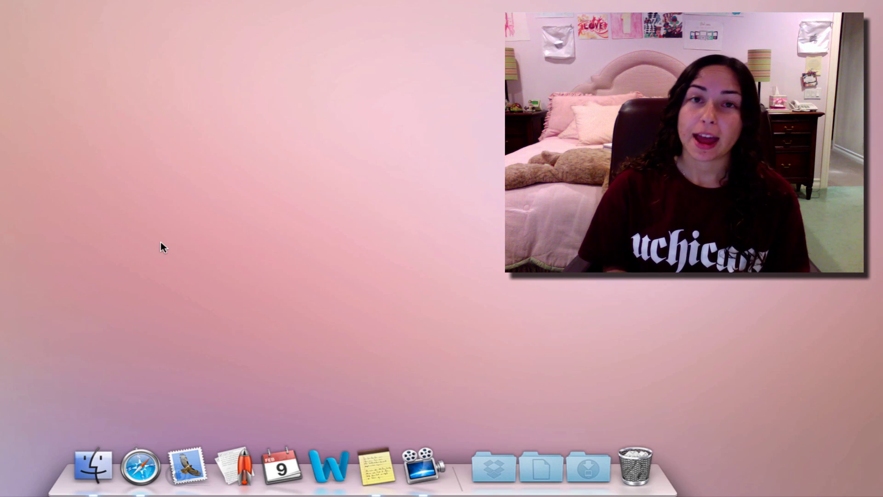
pyautogui.click(327, 474)
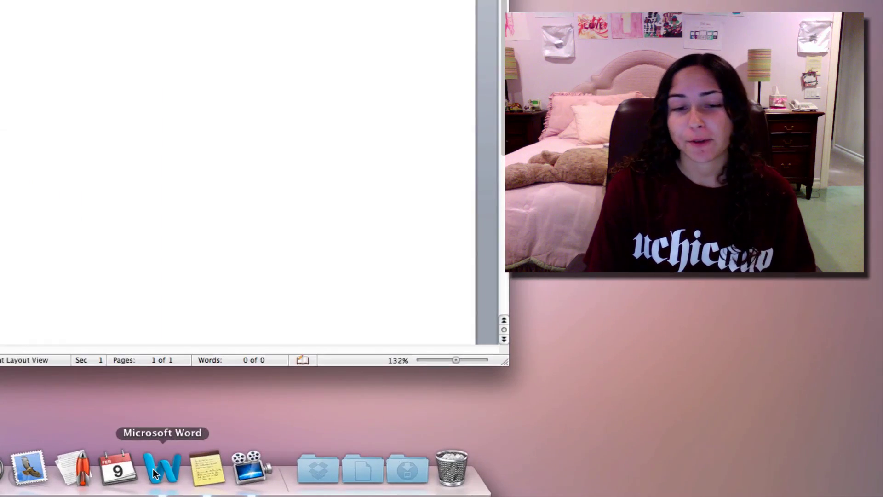
# Browse Word's Dock menu, checking its Open Recent documents list and Options submenu
pyautogui.rightClick(371, 476)
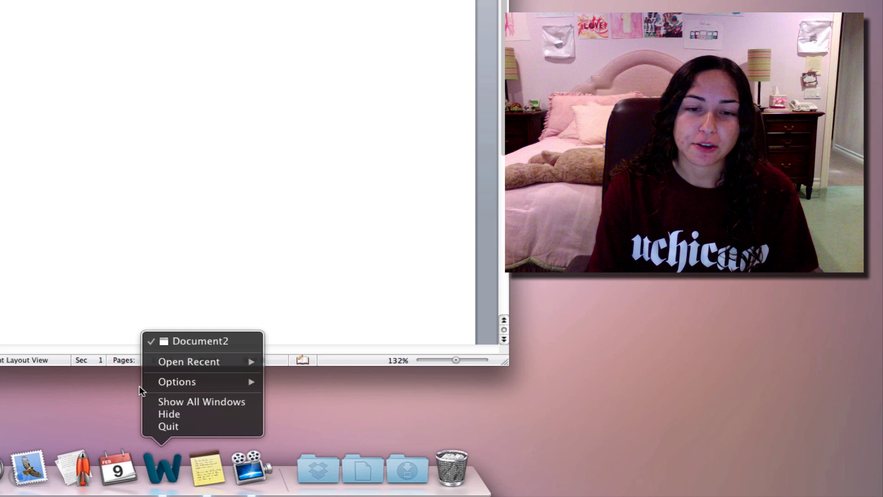
pyautogui.moveTo(157, 364)
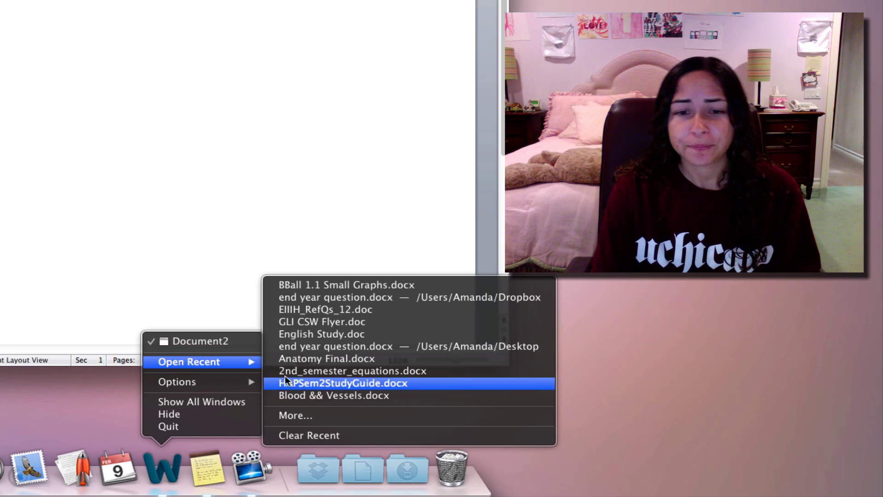
pyautogui.moveTo(238, 382)
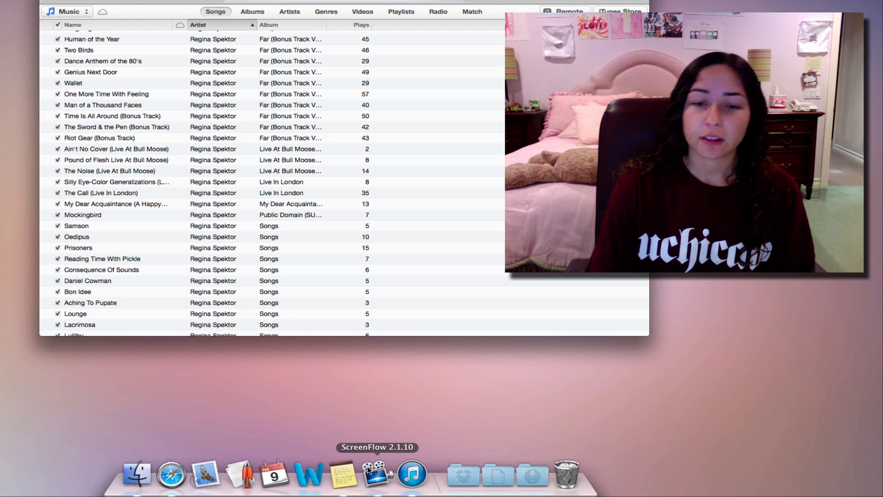
# Review the Repeat, Play Recent and Options entries in iTunes' Dock menu, then quit iTunes
pyautogui.rightClick(412, 474)
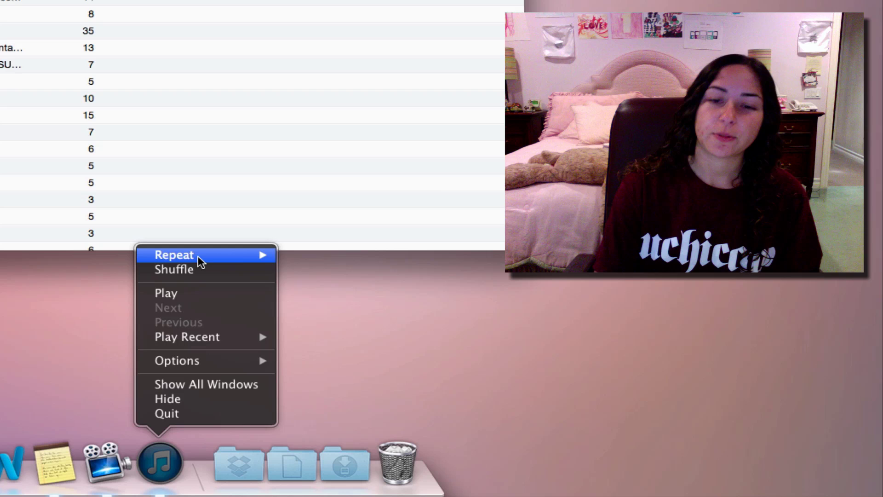
pyautogui.moveTo(436, 343)
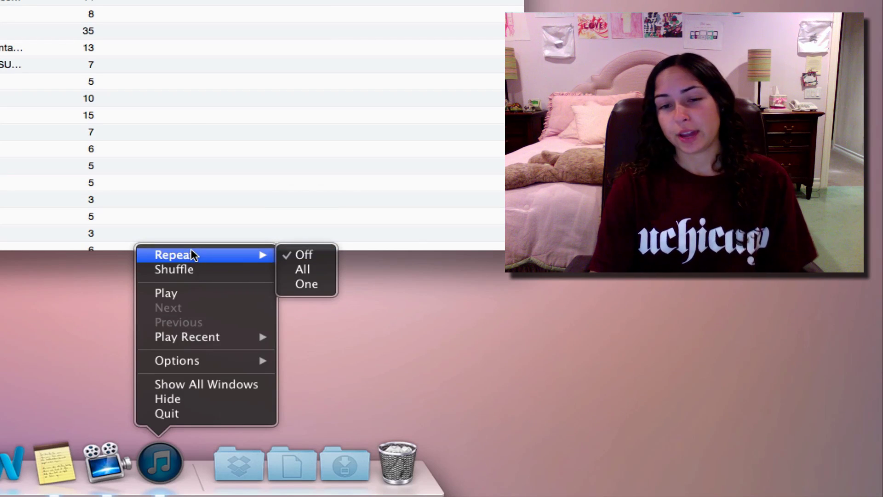
pyautogui.moveTo(184, 256)
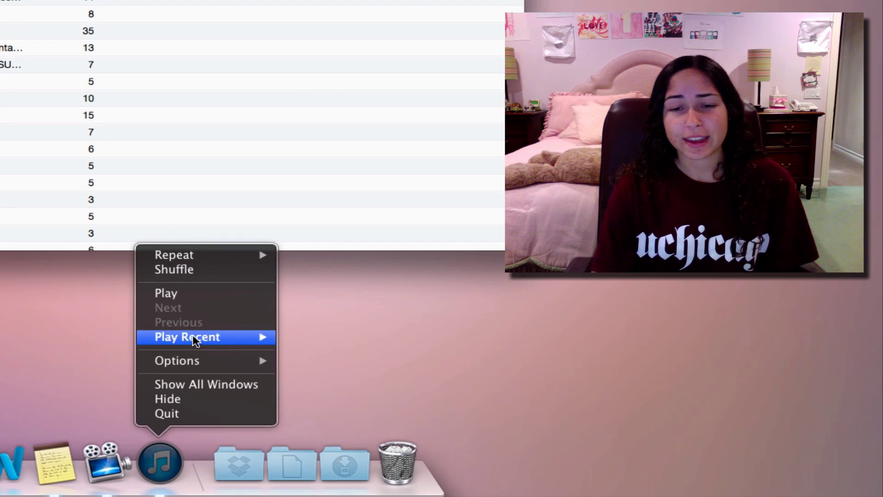
pyautogui.moveTo(195, 341)
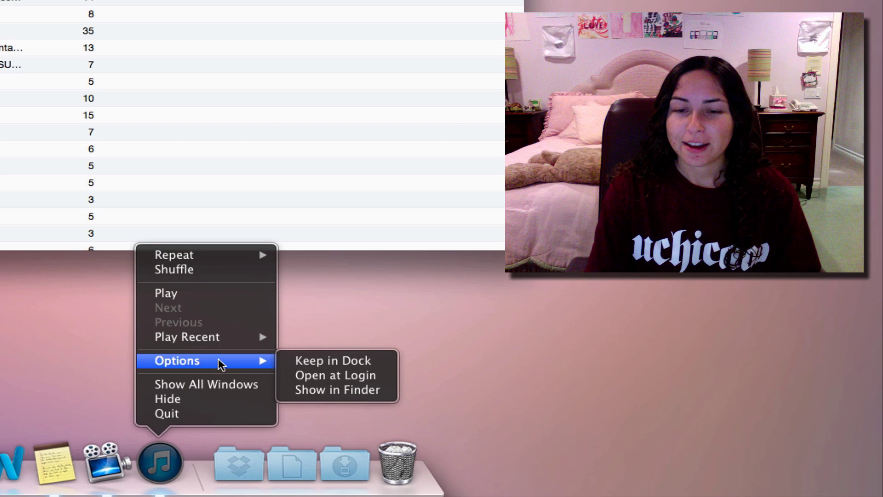
pyautogui.click(71, 379)
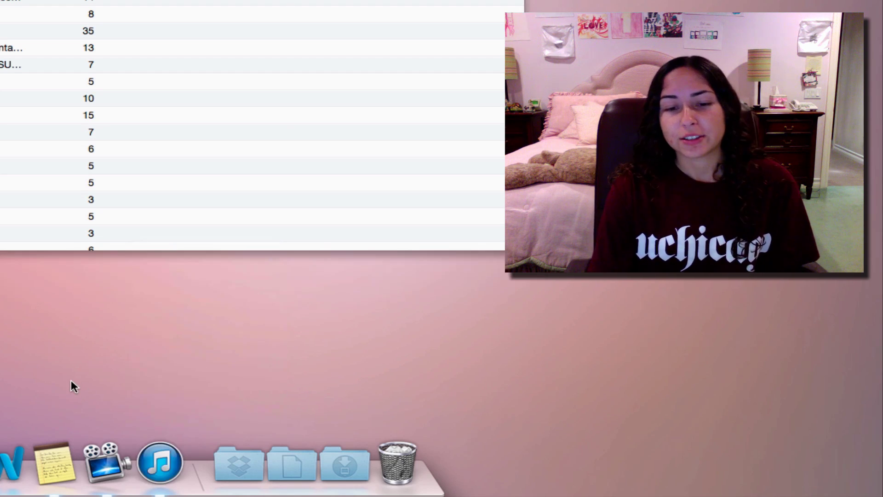
pyautogui.rightClick(158, 474)
pyautogui.click(159, 413)
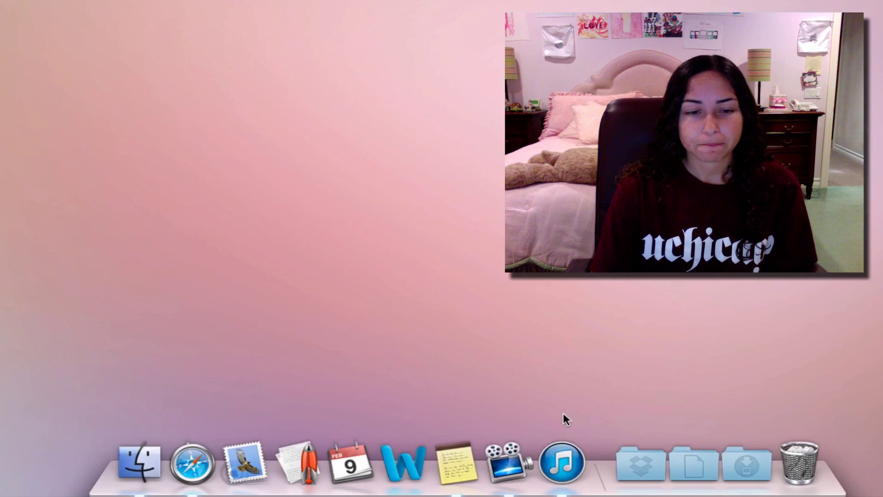
# View the Dock quick-action menus for Finder and then Mail
pyautogui.rightClick(152, 468)
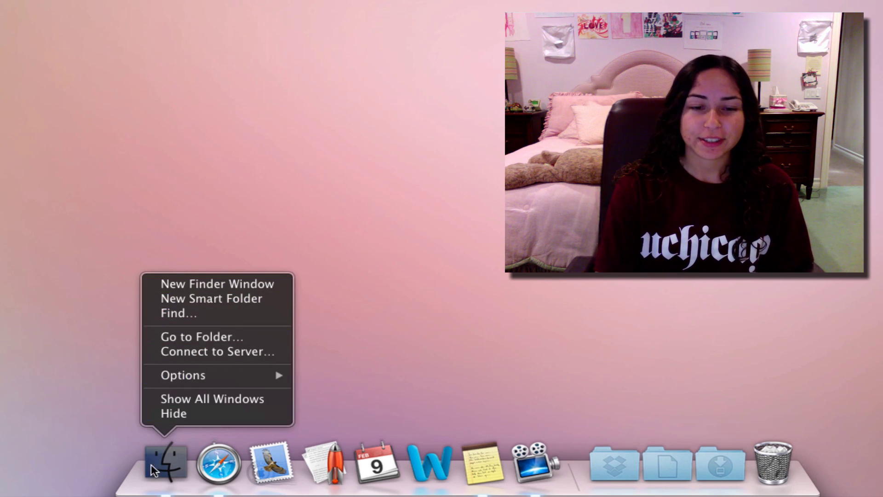
pyautogui.click(81, 383)
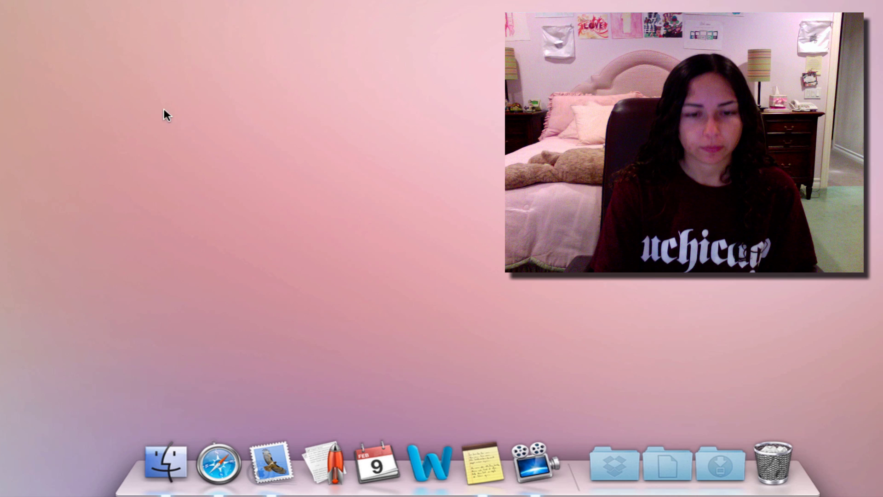
pyautogui.rightClick(269, 456)
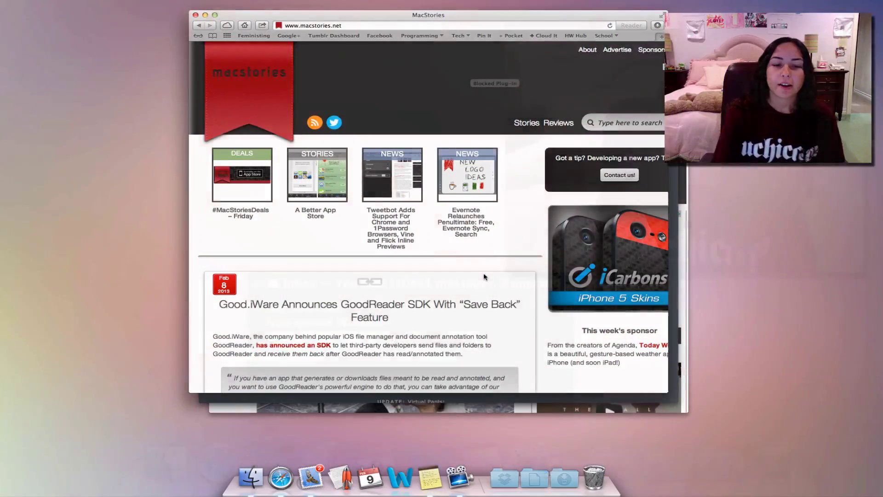
# Preview all open windows, then switch to Daring Fireball from Safari's Dock window list
pyautogui.hotkey('ctrl', 'Up')
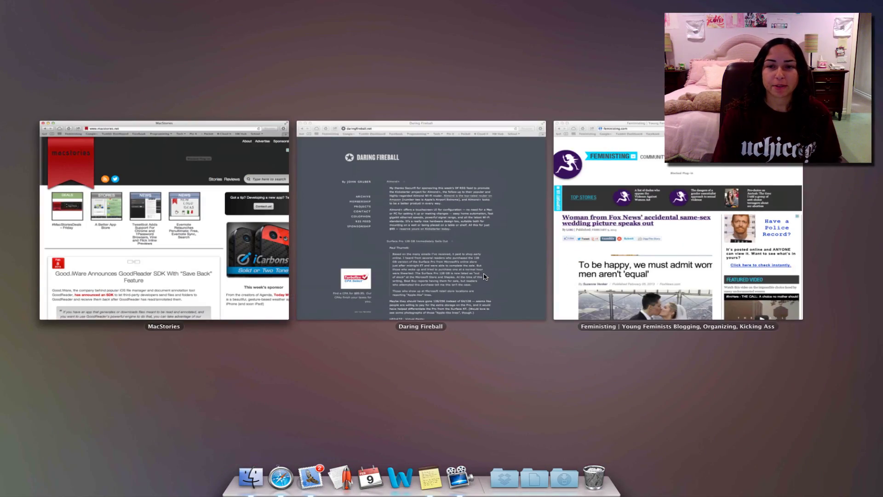
pyautogui.press('Escape')
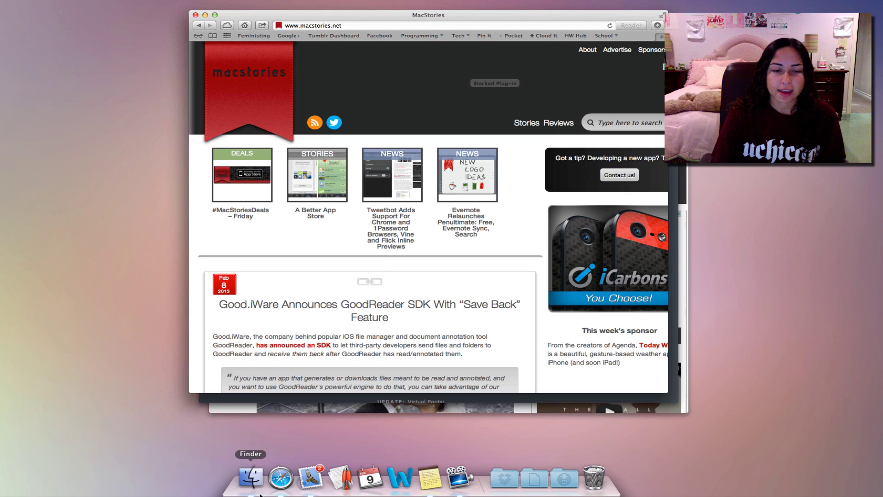
pyautogui.rightClick(280, 478)
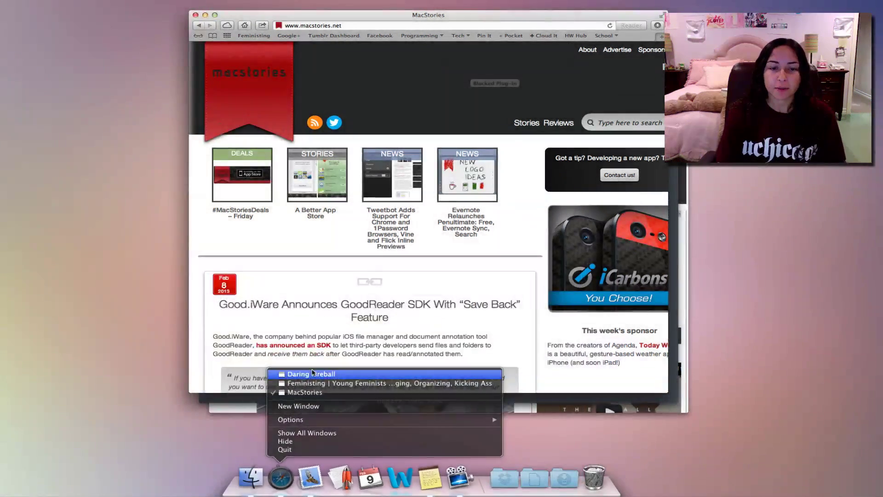
pyautogui.click(313, 373)
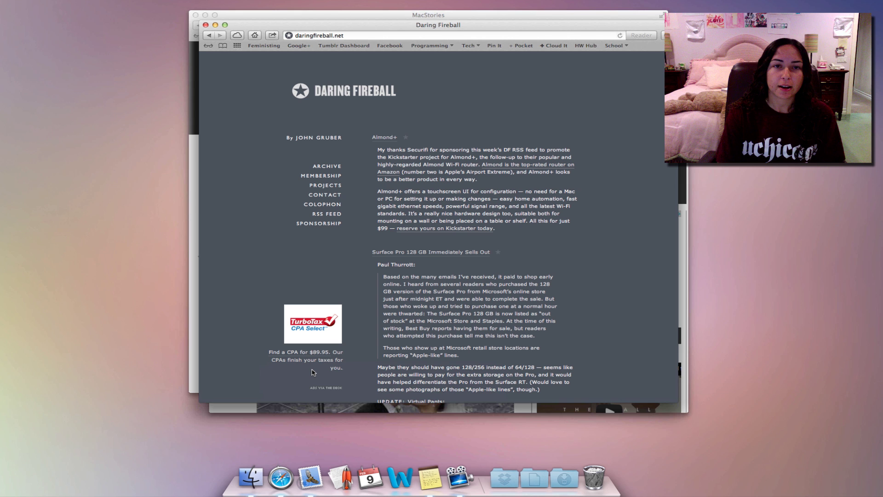
# Bring the Daring Fireball window forward again and preview Safari's windows with App Exposé
pyautogui.rightClick(288, 486)
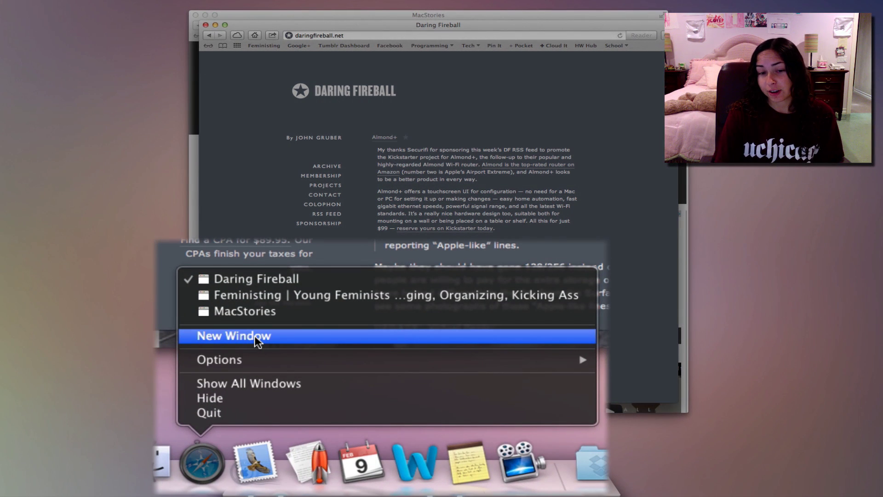
pyautogui.moveTo(249, 362)
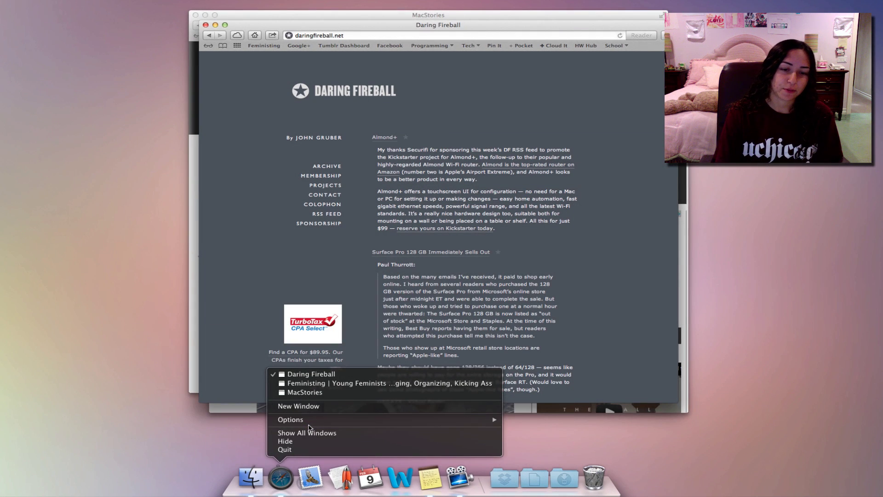
pyautogui.click(322, 244)
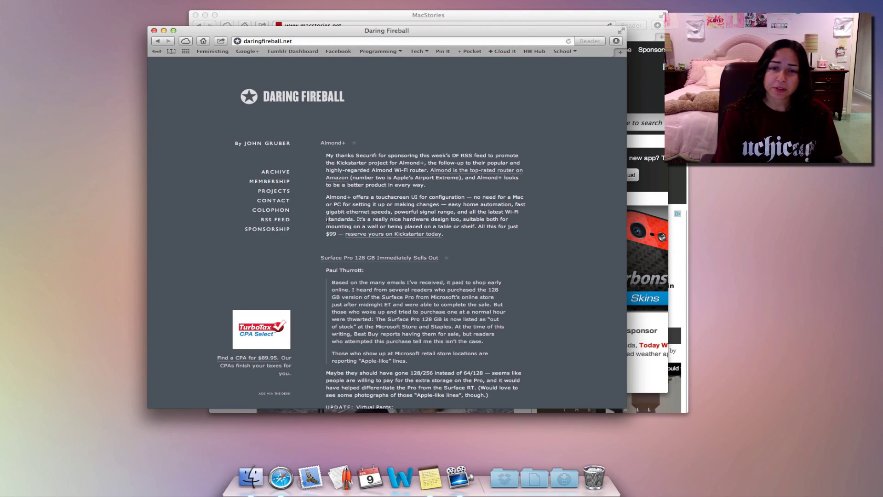
pyautogui.hotkey('ctrl', 'Down')
pyautogui.hotkey('ctrl', 'Down')
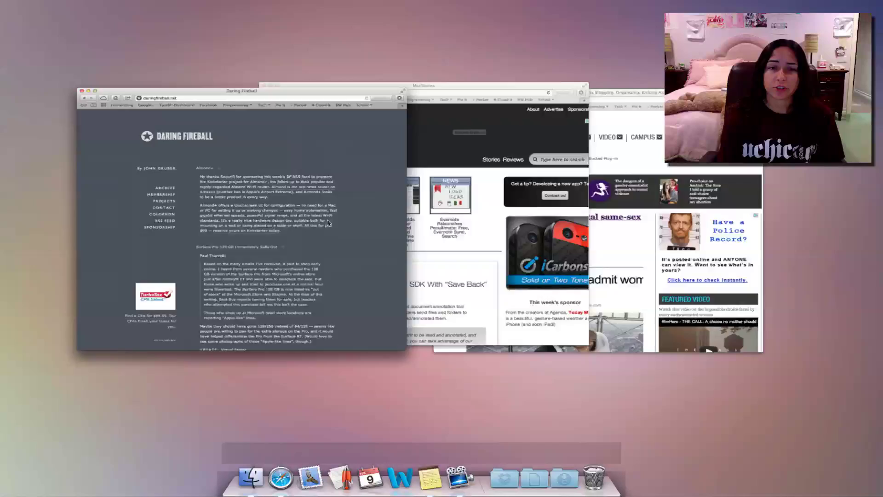
pyautogui.hotkey('ctrl', 'Down')
pyautogui.hotkey('ctrl', 'Down')
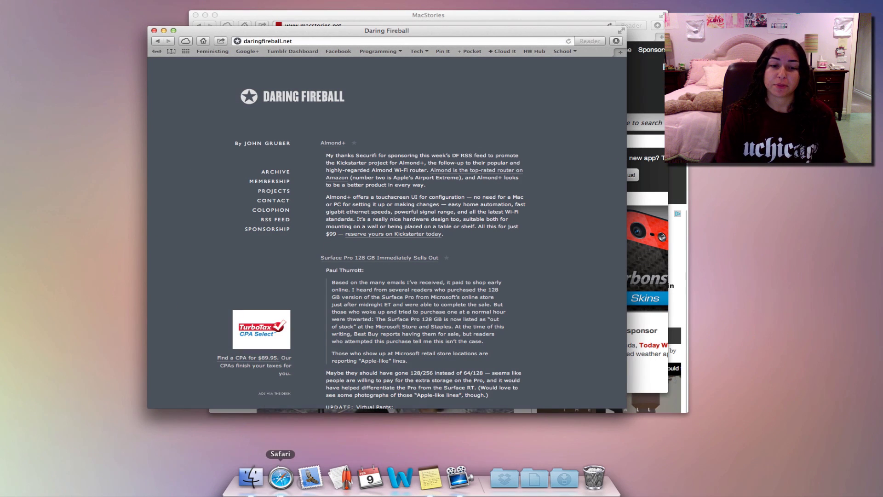
# Use Show All Windows, then close the Daring Fireball, MacStories and Feministing windows
pyautogui.rightClick(281, 479)
pyautogui.click(310, 433)
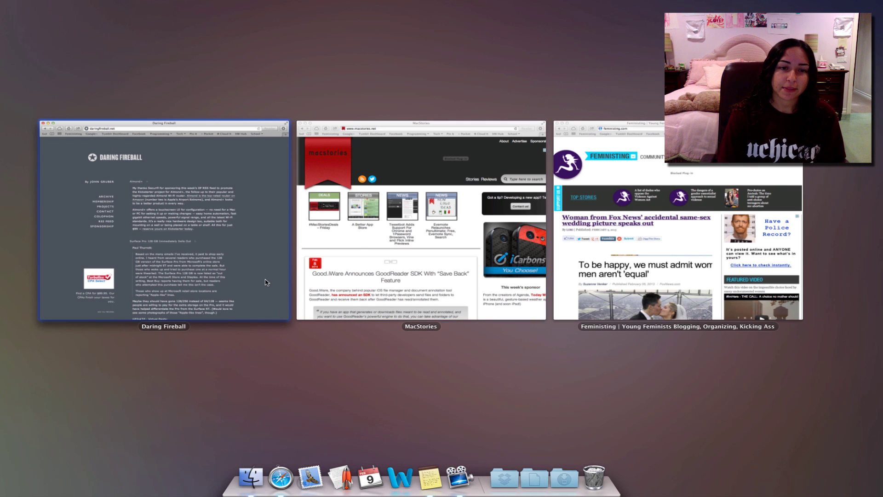
pyautogui.click(265, 285)
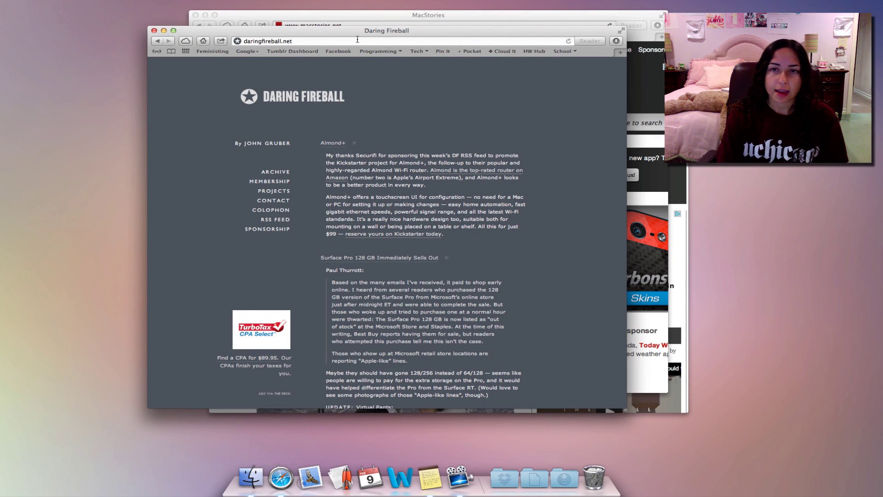
pyautogui.click(155, 31)
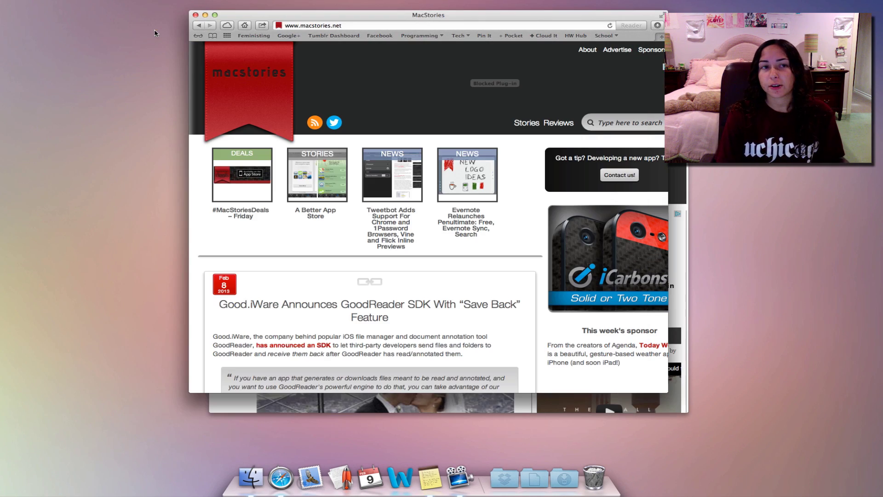
pyautogui.click(195, 15)
pyautogui.click(215, 36)
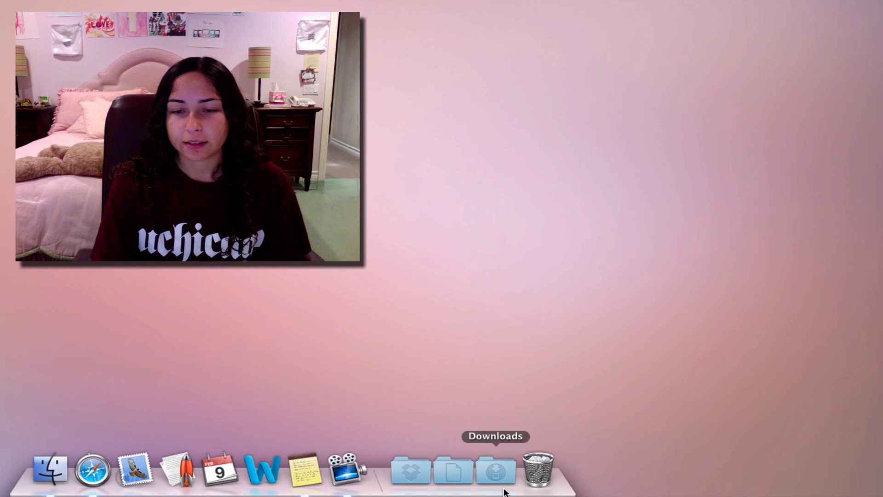
pyautogui.click(400, 477)
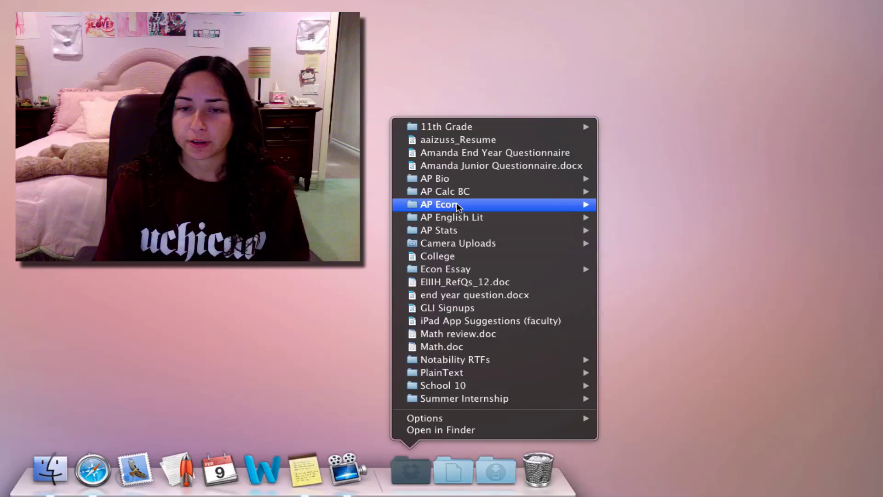
pyautogui.moveTo(461, 205)
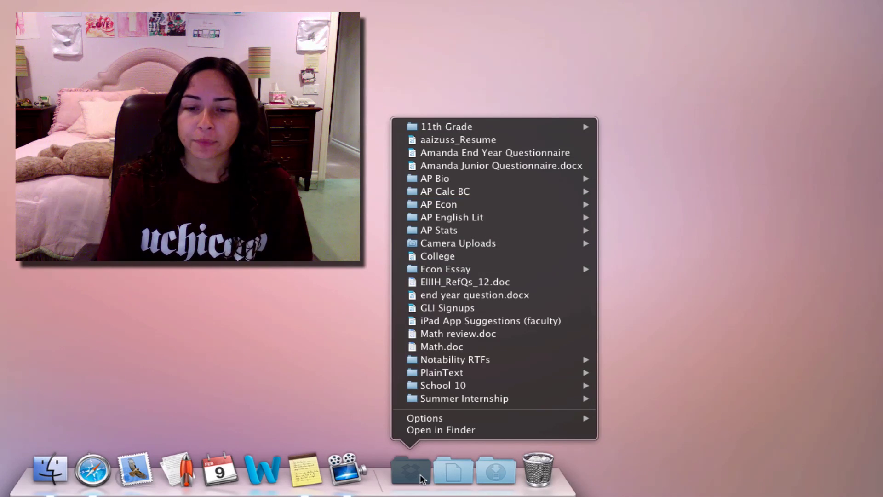
pyautogui.click(451, 470)
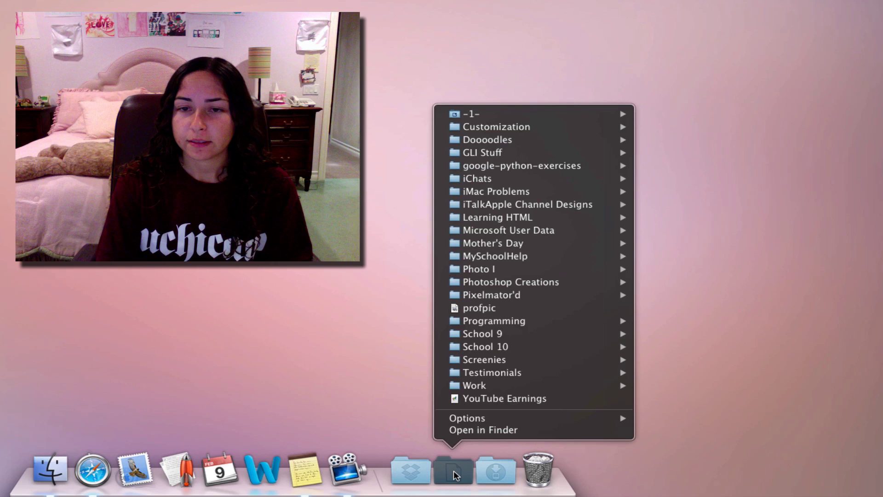
pyautogui.click(373, 365)
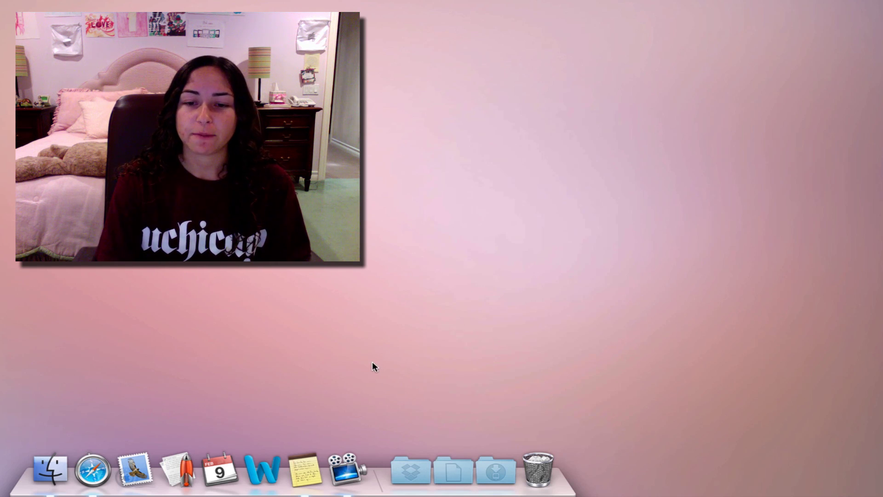
pyautogui.click(491, 470)
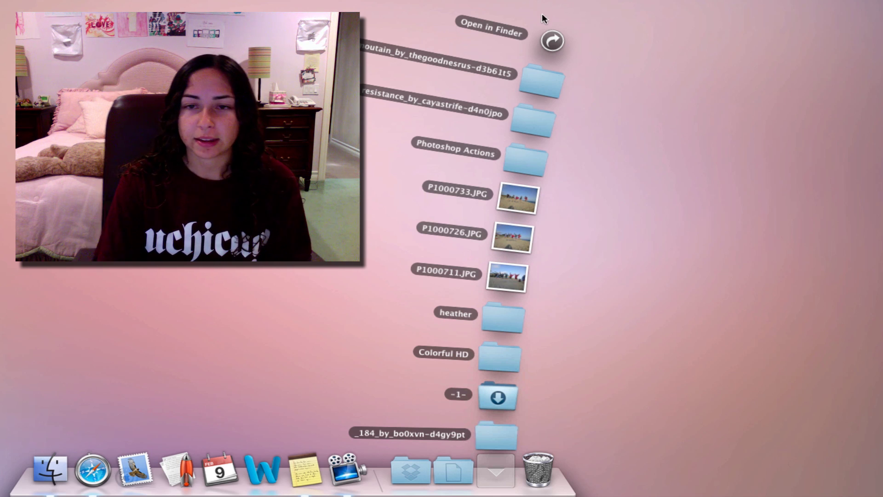
pyautogui.click(634, 429)
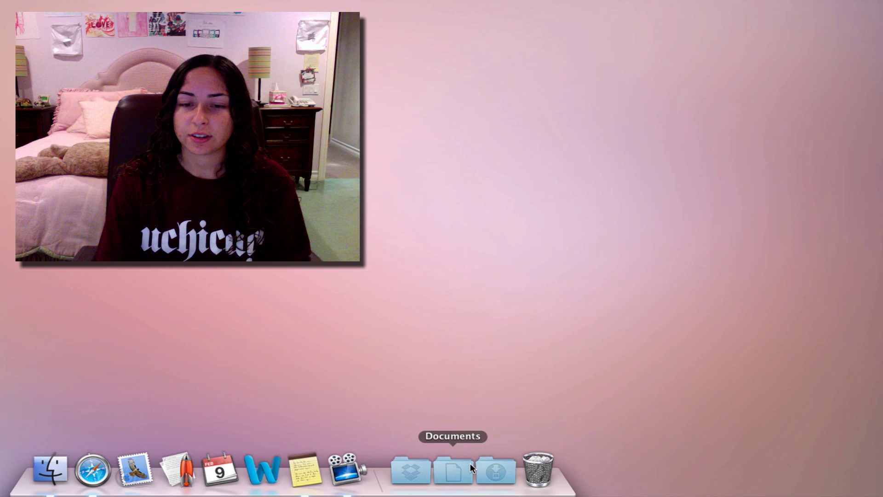
# Check the Dropbox stack's options, then set the Downloads stack to view content as Grid
pyautogui.rightClick(407, 482)
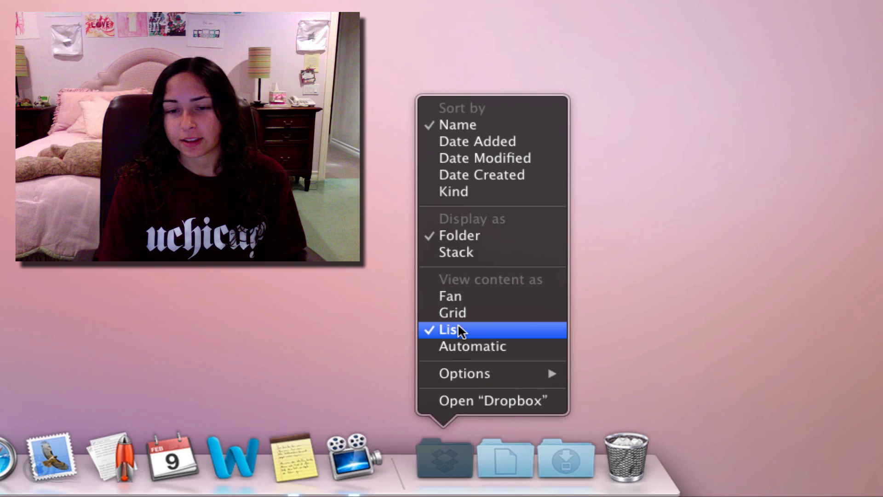
pyautogui.click(683, 369)
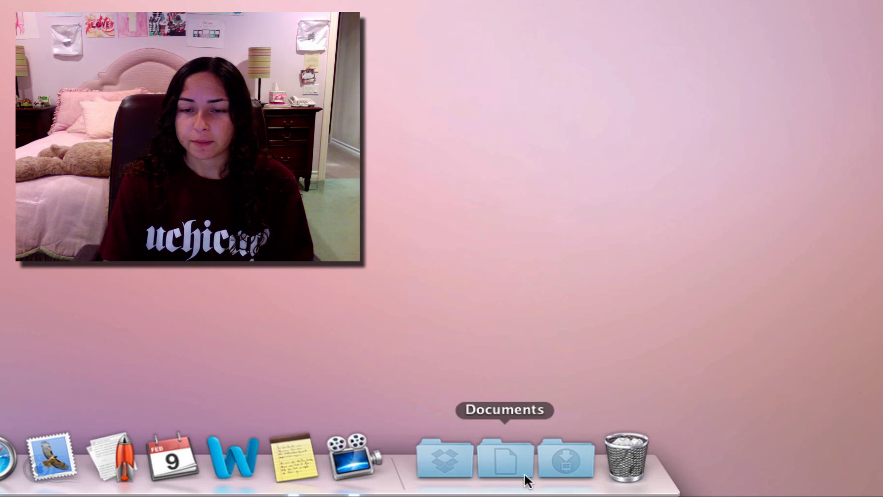
pyautogui.rightClick(551, 476)
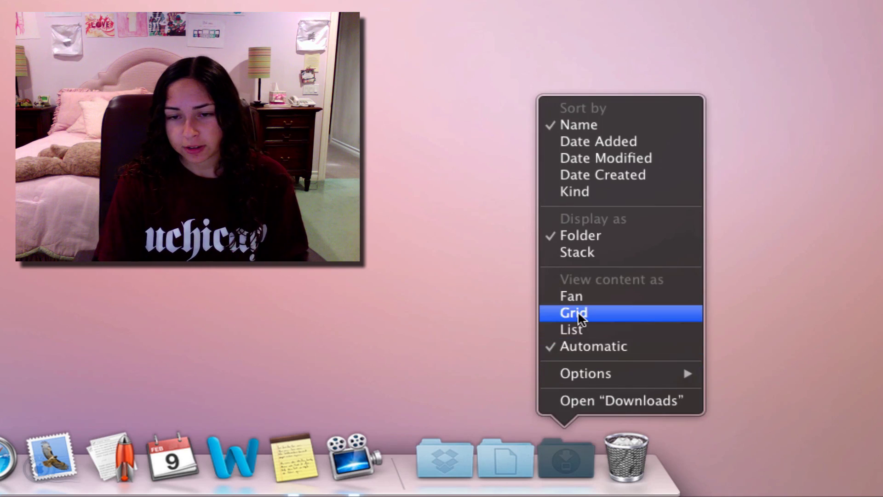
pyautogui.click(577, 314)
# Open the Downloads grid, browse into the Colorful HD folder, and return
pyautogui.click(576, 456)
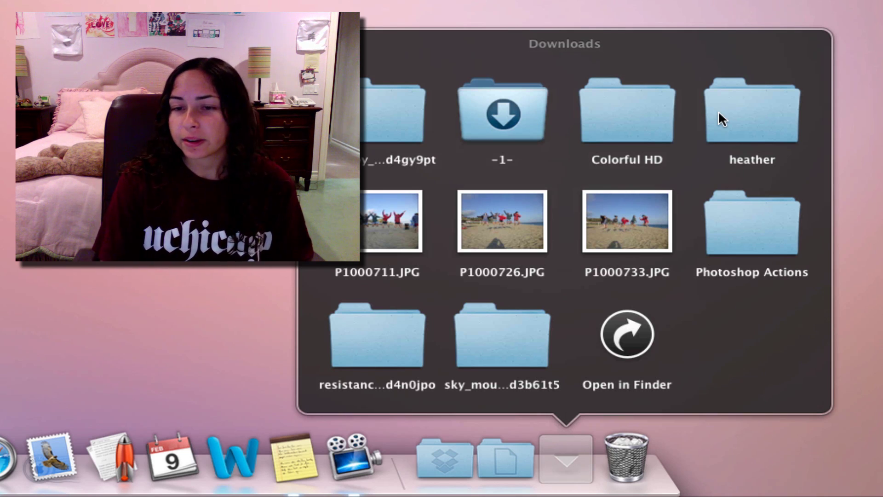
pyautogui.click(639, 122)
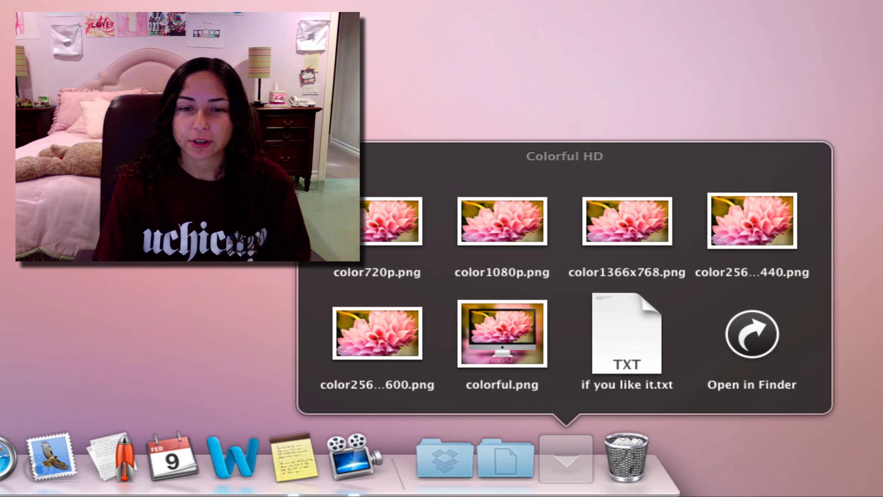
pyautogui.click(324, 157)
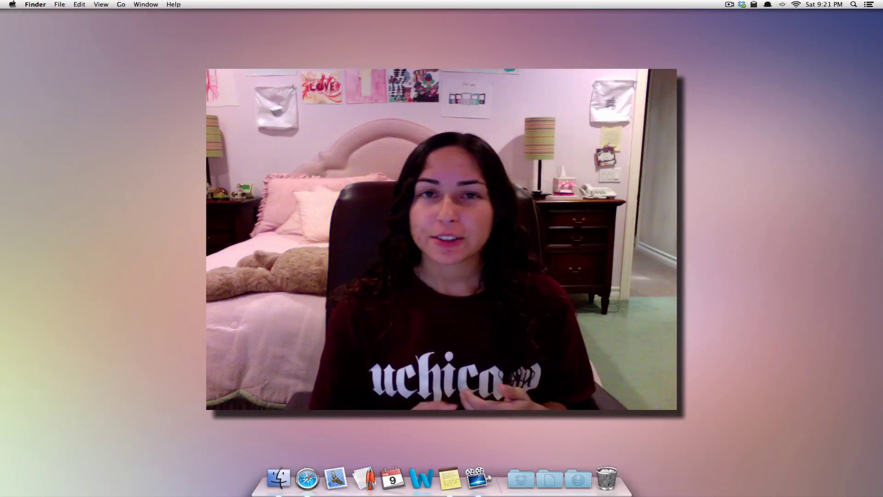